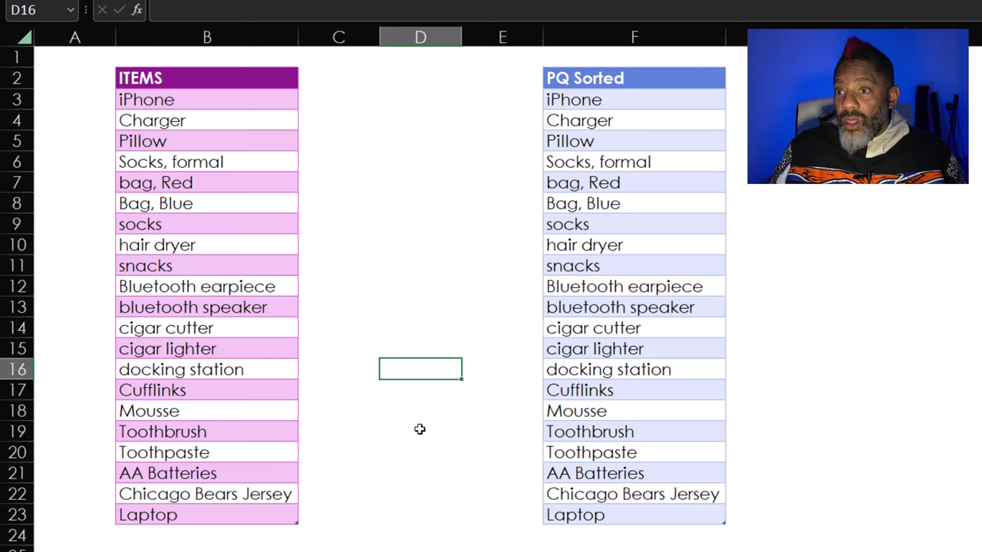
# Sort the ITEMS table on the worksheet in ascending A to Z order.
pyautogui.click(224, 226)
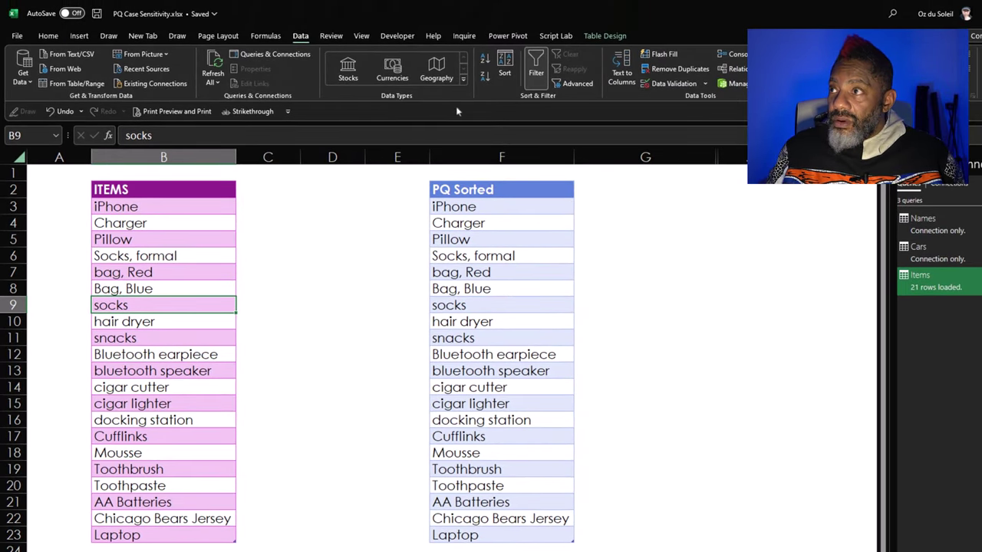
pyautogui.click(485, 61)
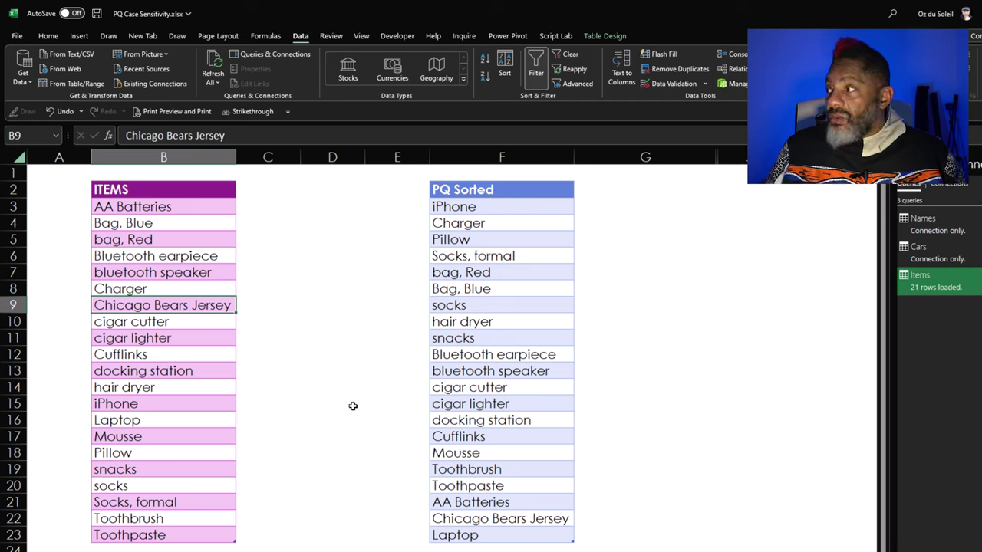
# Open the Items query for editing, sort its PQ Sorted column in ascending order and review the sorted rows.
pyautogui.doubleClick(946, 285)
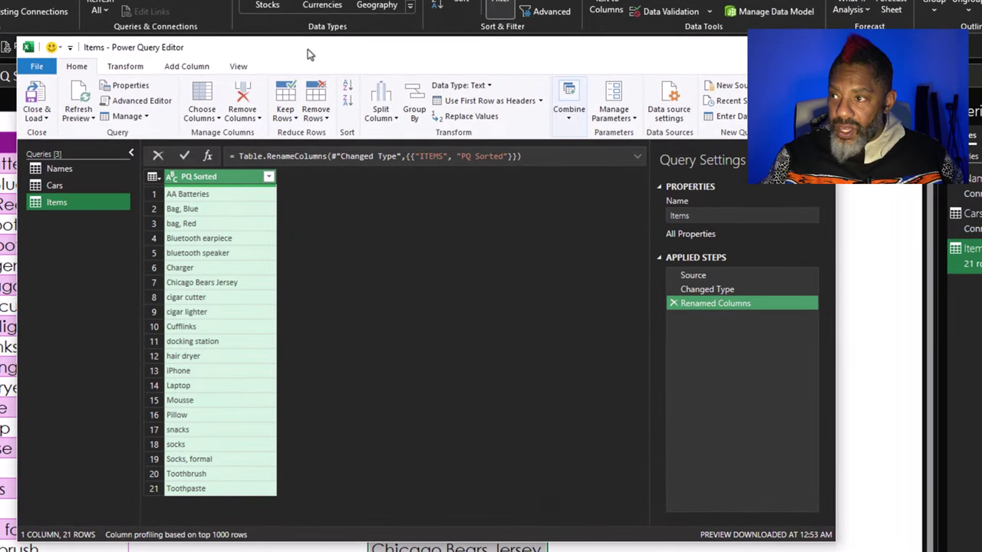
pyautogui.click(244, 285)
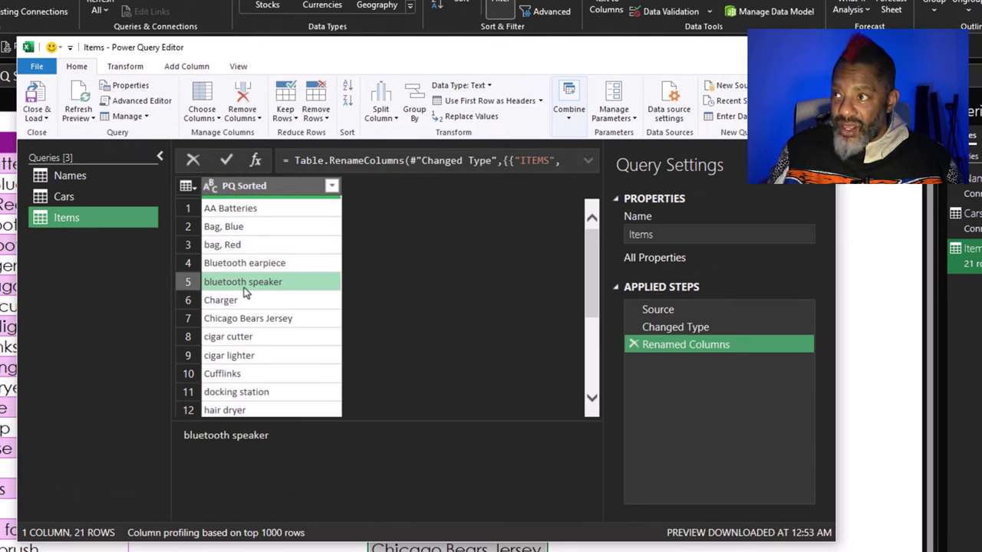
pyautogui.click(347, 87)
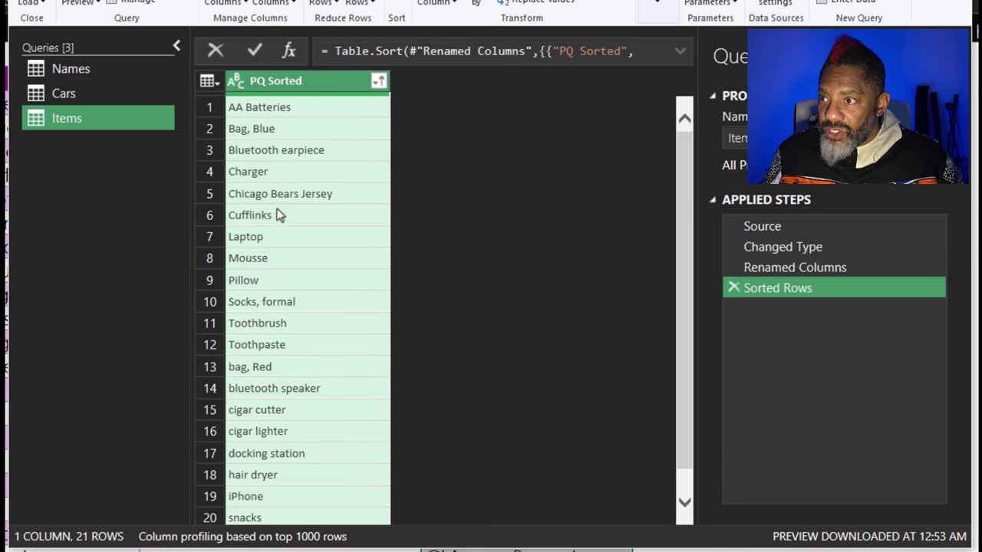
pyautogui.scroll(-1, 279, 223)
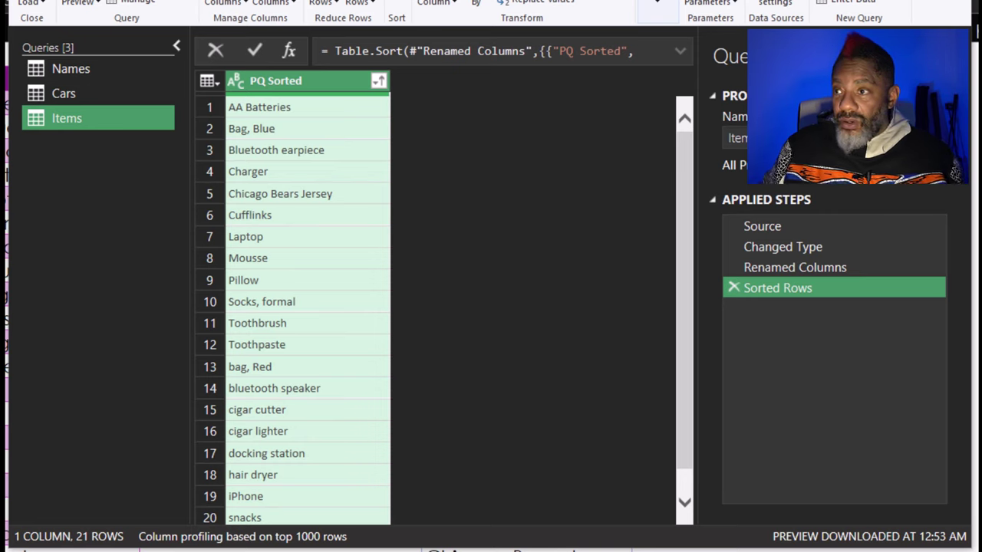
pyautogui.click(304, 391)
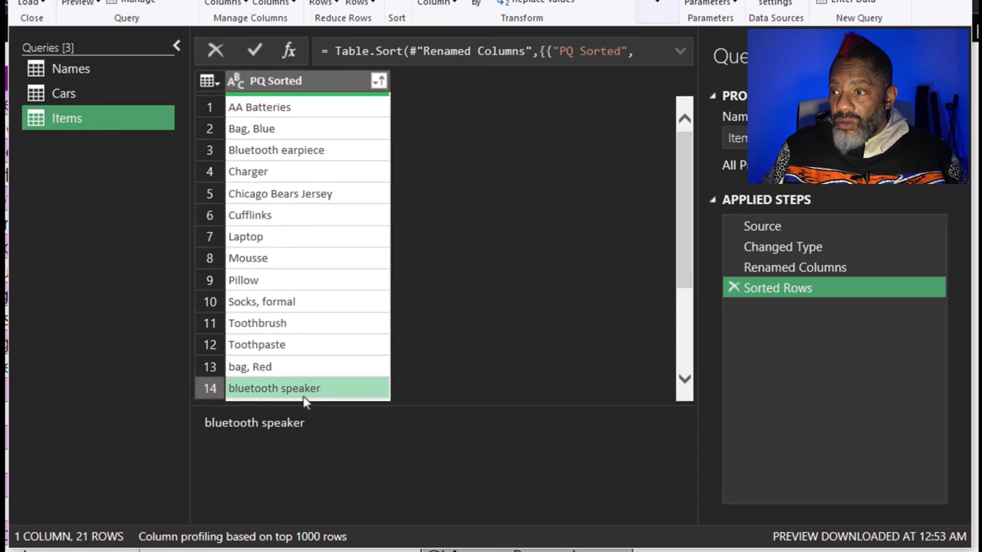
pyautogui.scroll(-3, 322, 394)
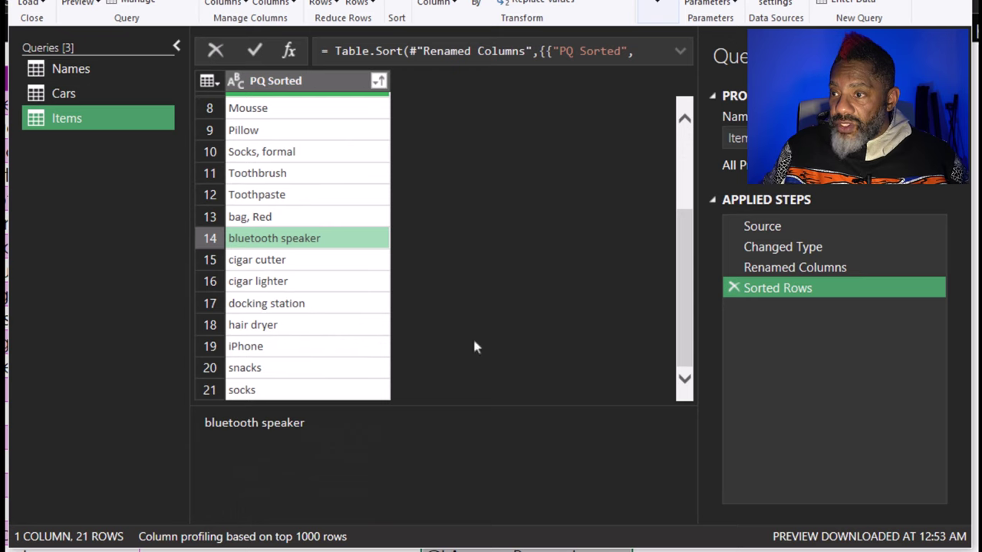
pyautogui.scroll(3, 268, 358)
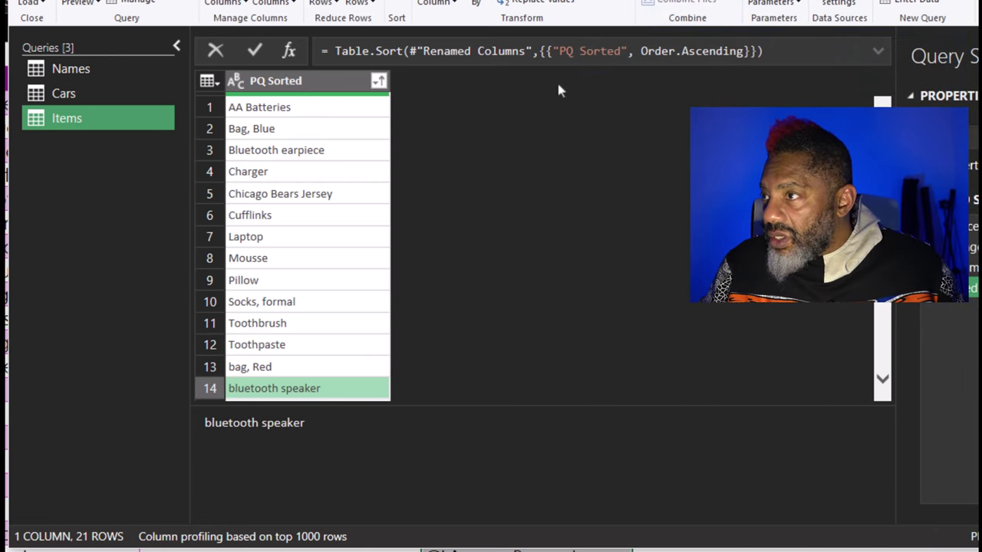
# Insert "each Text.Upper(" before the "PQ Sorted" column name in the Sorted Rows step's Table.Sort formula.
pyautogui.click(550, 51)
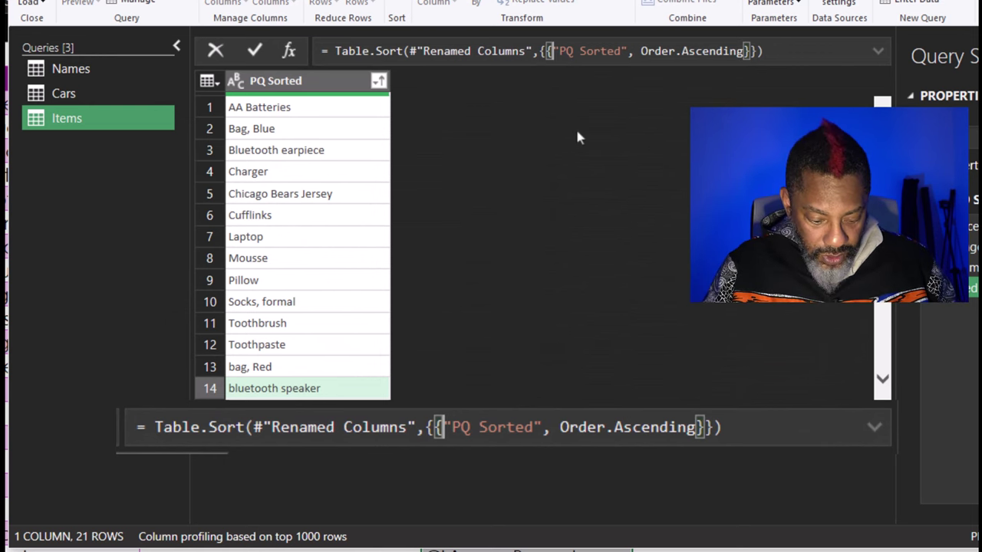
pyautogui.write('each Te')
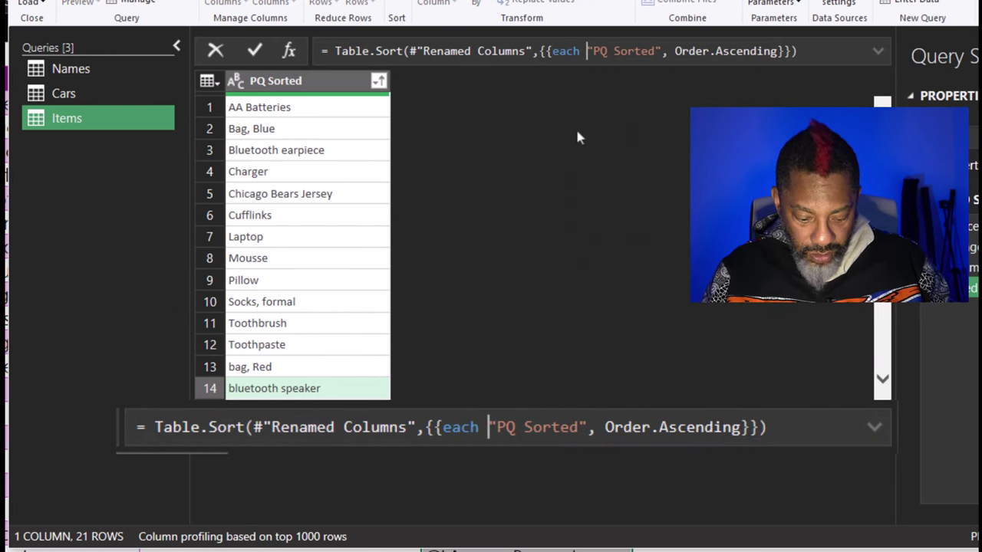
pyautogui.write('xt.')
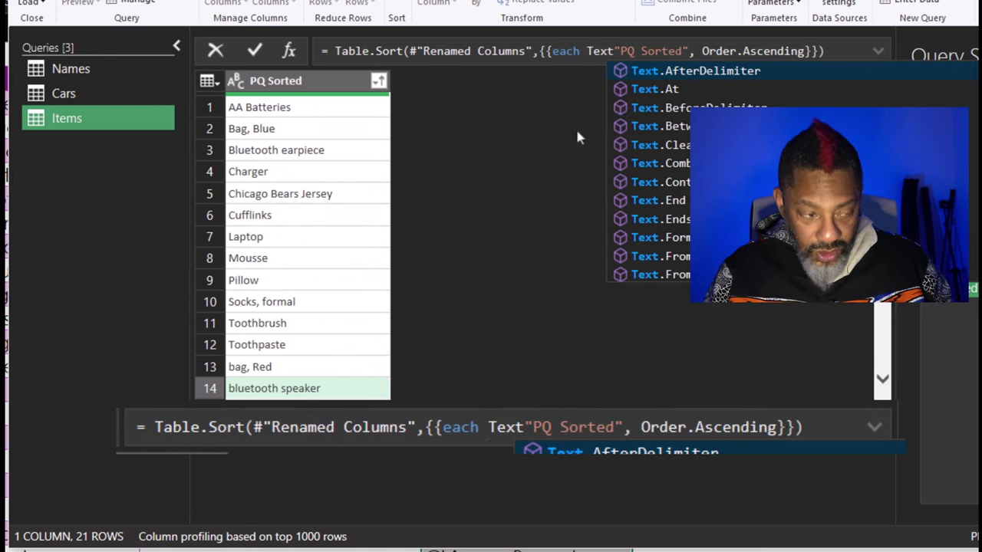
pyautogui.write('Upper')
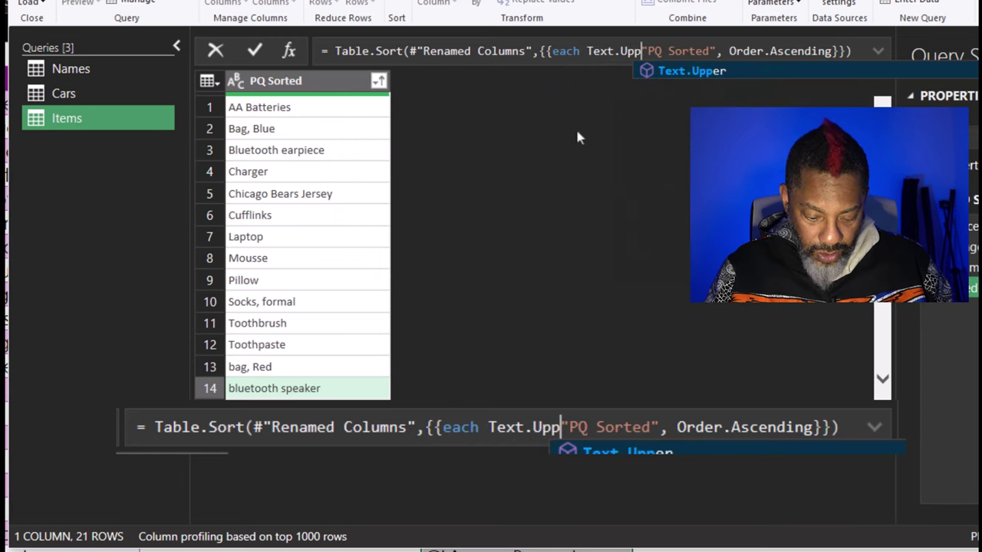
pyautogui.write('(')
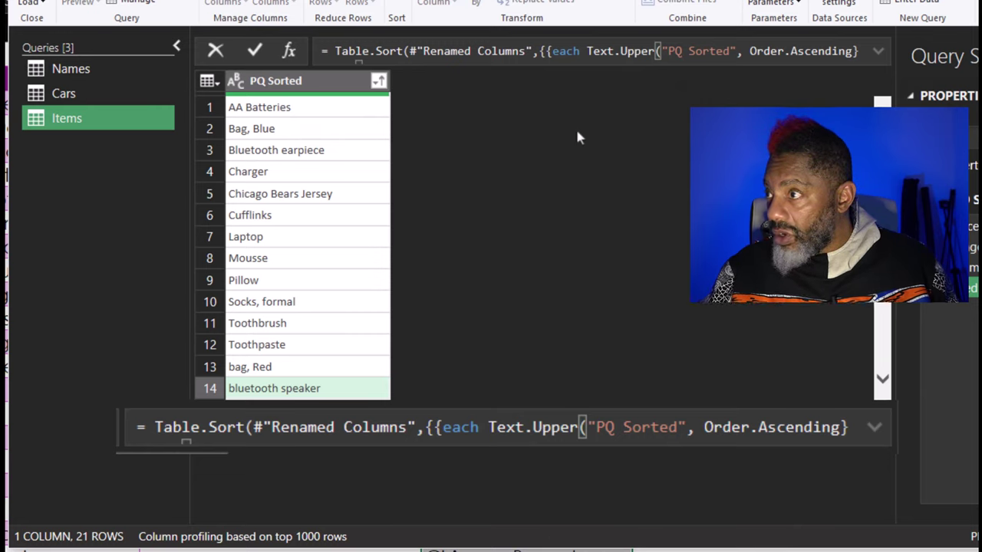
# Replace the quotes around PQ Sorted with square brackets, close the Text.Upper parenthesis after [PQ Sorted] and apply the formula.
pyautogui.press('Delete')
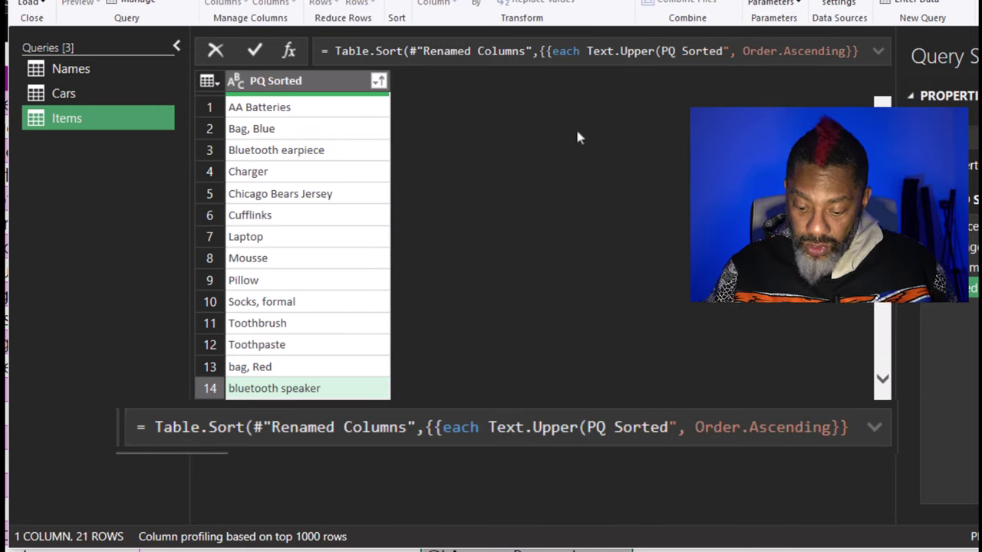
pyautogui.write('[')
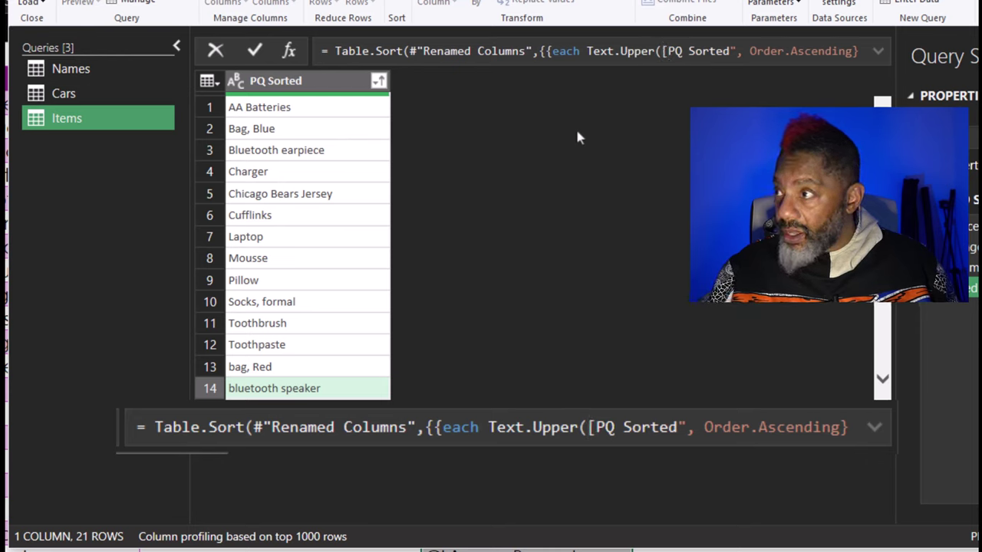
pyautogui.click(732, 51)
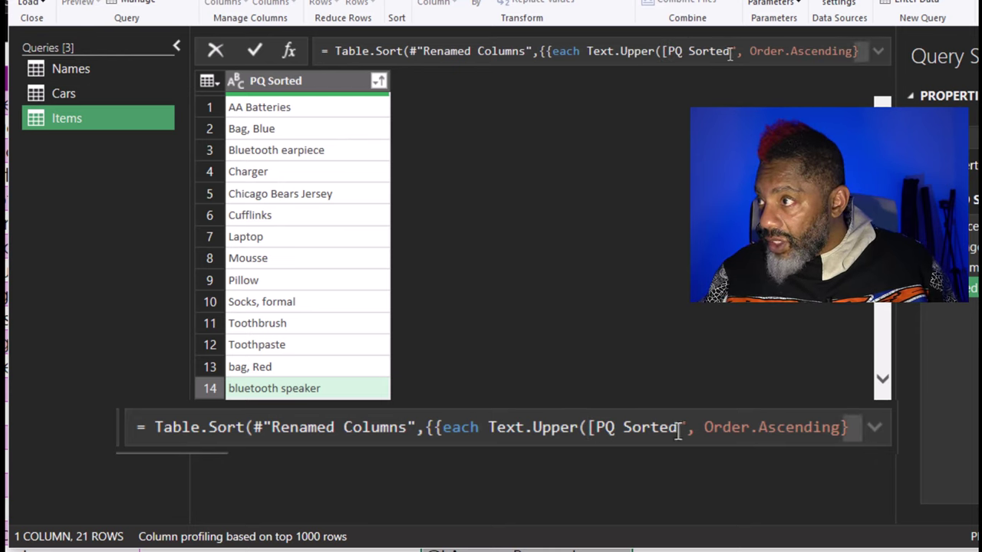
pyautogui.doubleClick(731, 51)
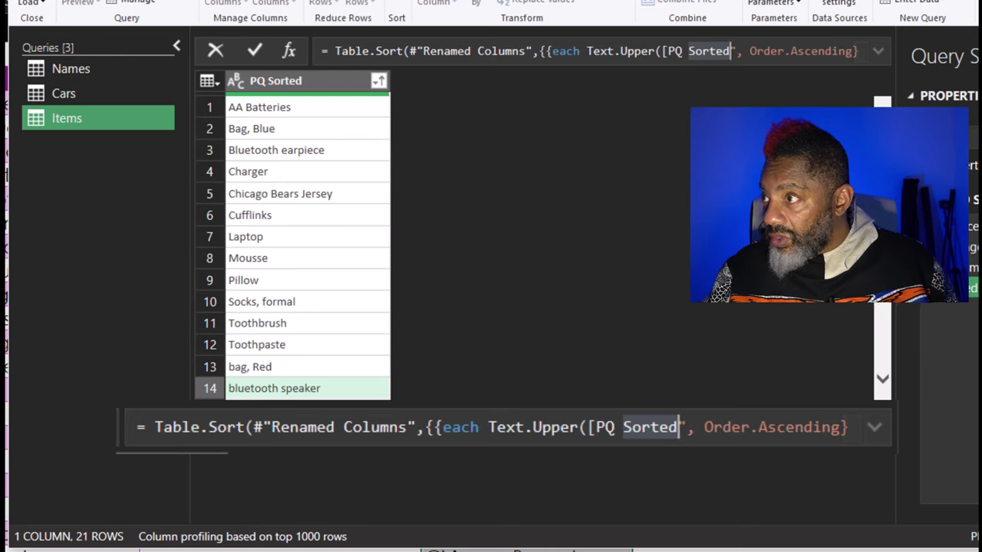
pyautogui.press('Delete')
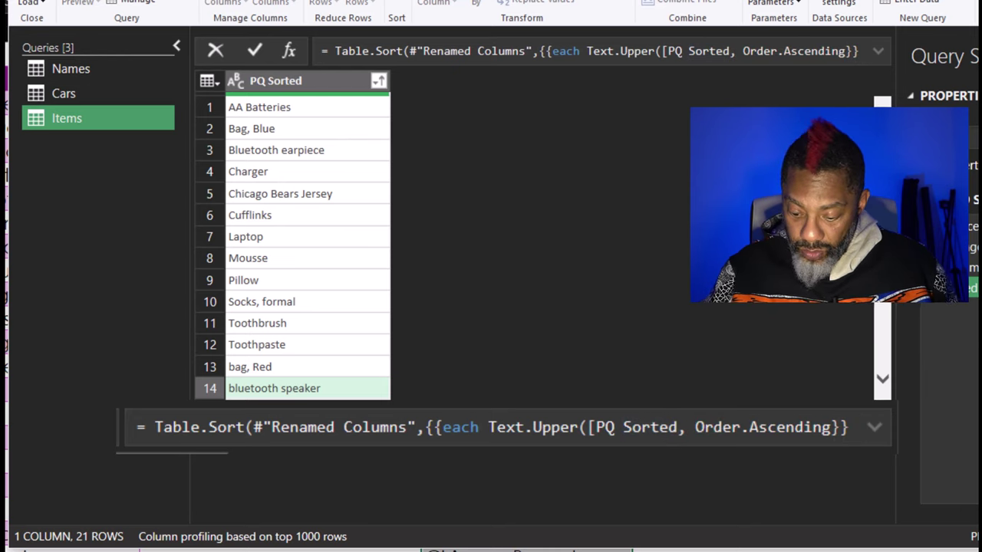
pyautogui.write(']')
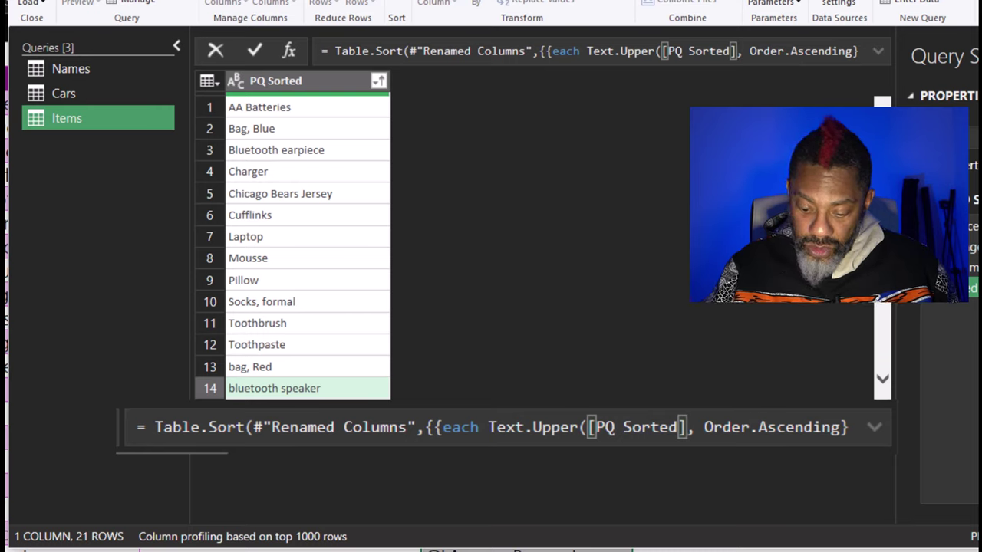
pyautogui.hotkey('shift', 'End')
pyautogui.press('Delete')
pyautogui.write(')')
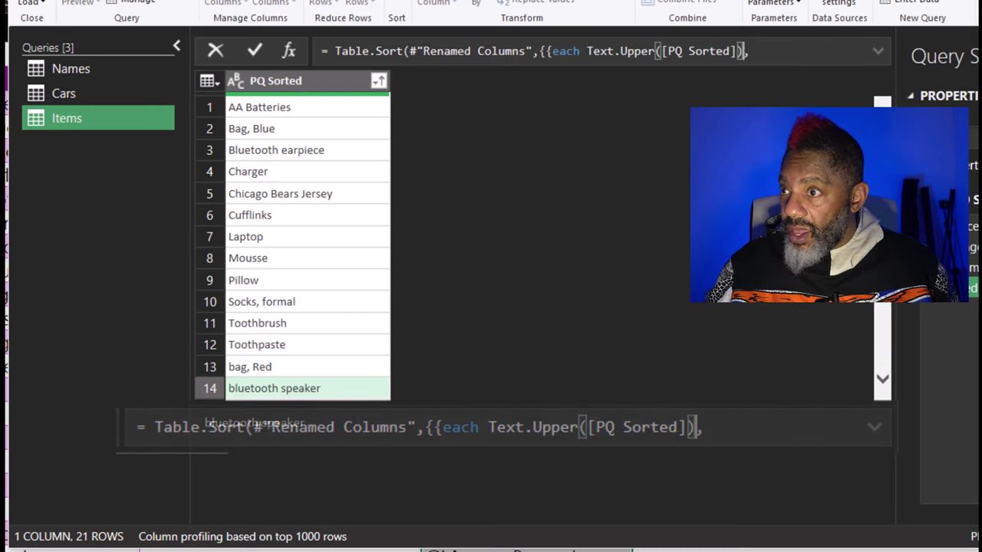
pyautogui.press('Return')
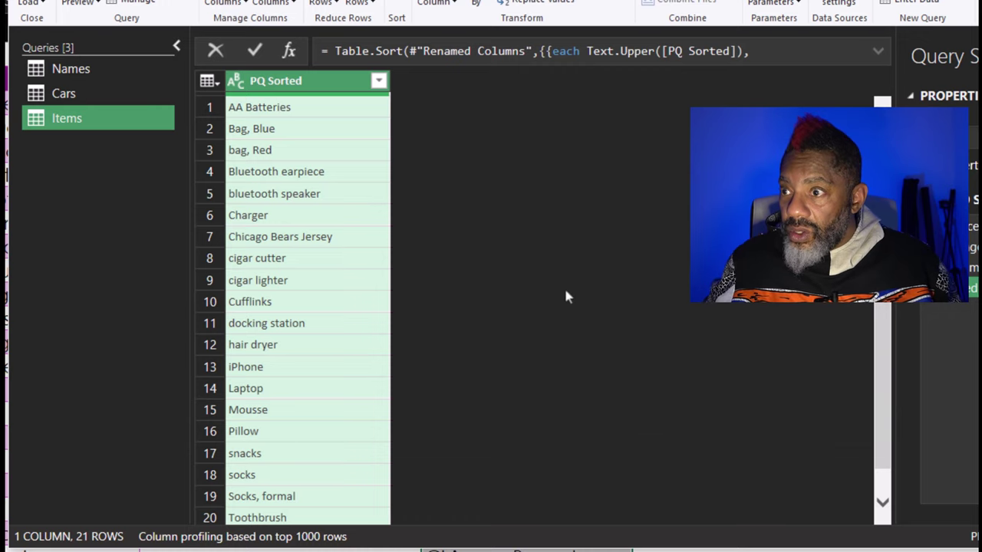
# Check the re-sorted rows of the Items query, then close the query editor and load the result to the worksheet.
pyautogui.scroll(-1, 350, 356)
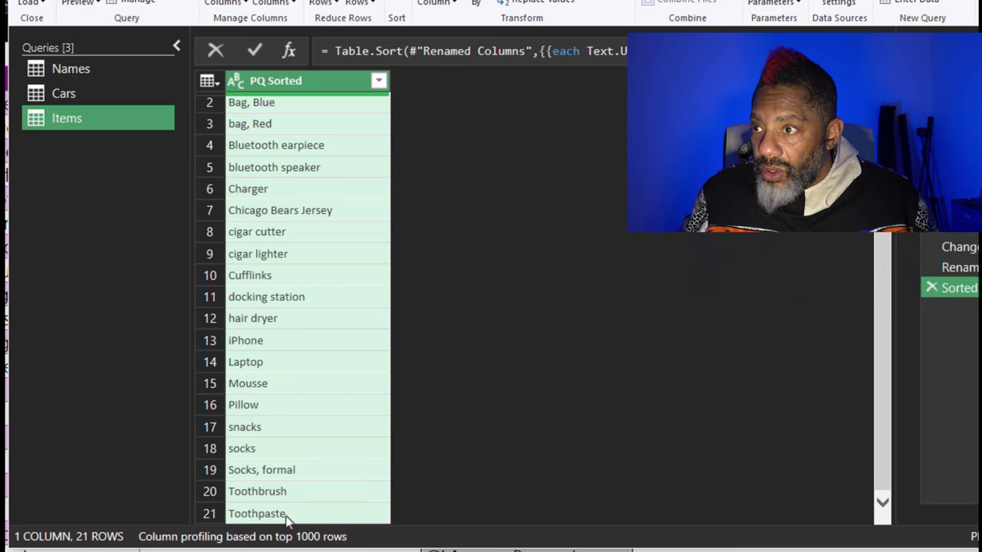
pyautogui.scroll(1, 287, 520)
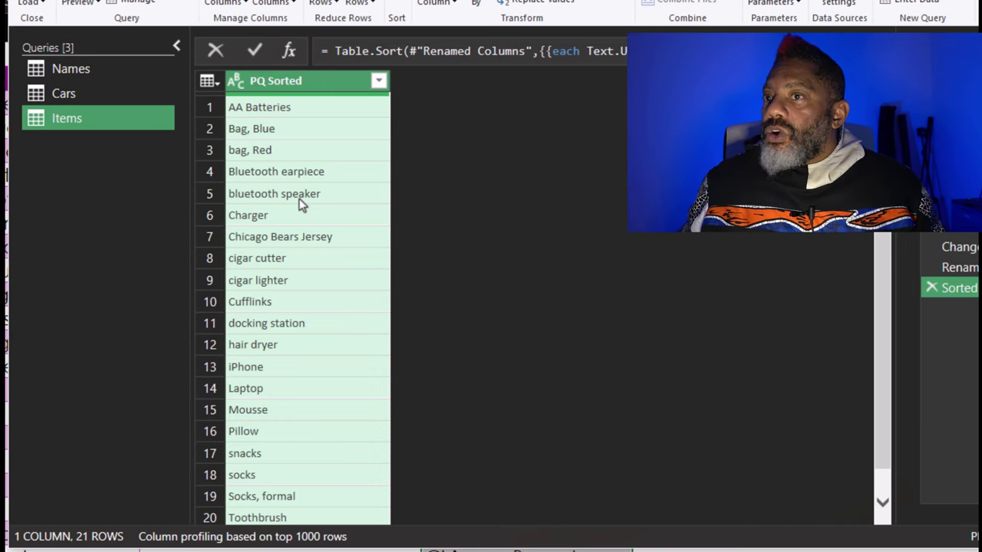
pyautogui.click(30, 5)
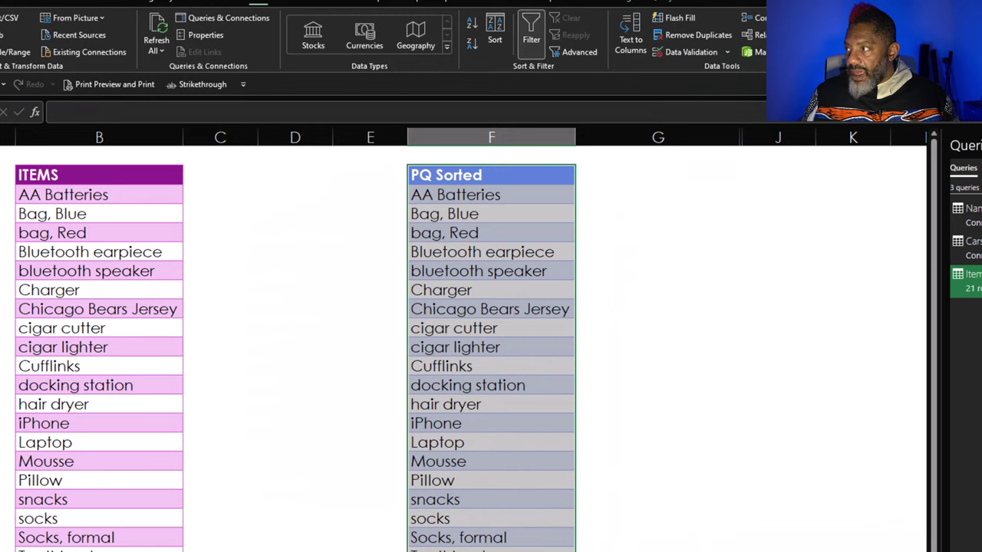
# Unhide the columns between G and J on the worksheet.
pyautogui.hscroll(1, 635, 234)
pyautogui.moveTo(628, 139); pyautogui.dragTo(693, 129)
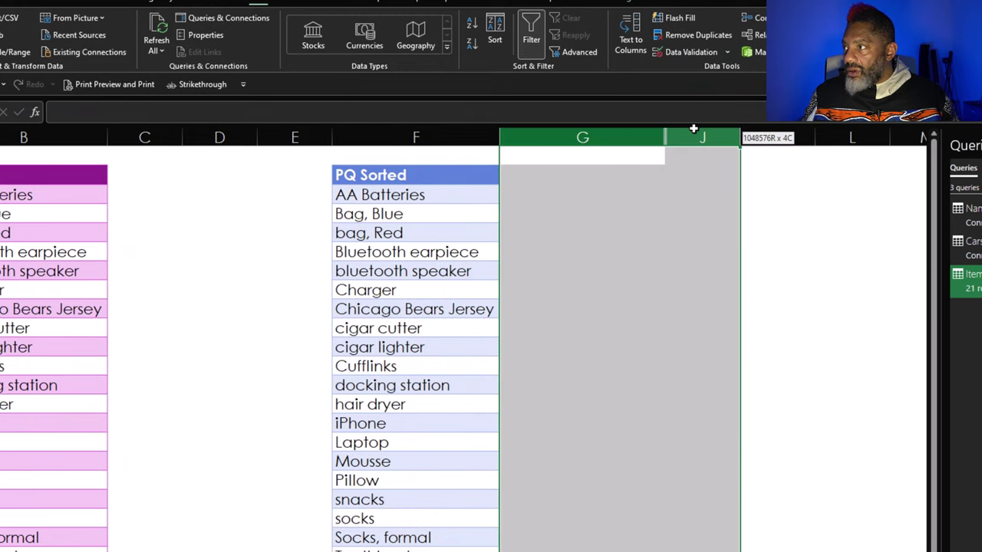
pyautogui.rightClick(693, 130)
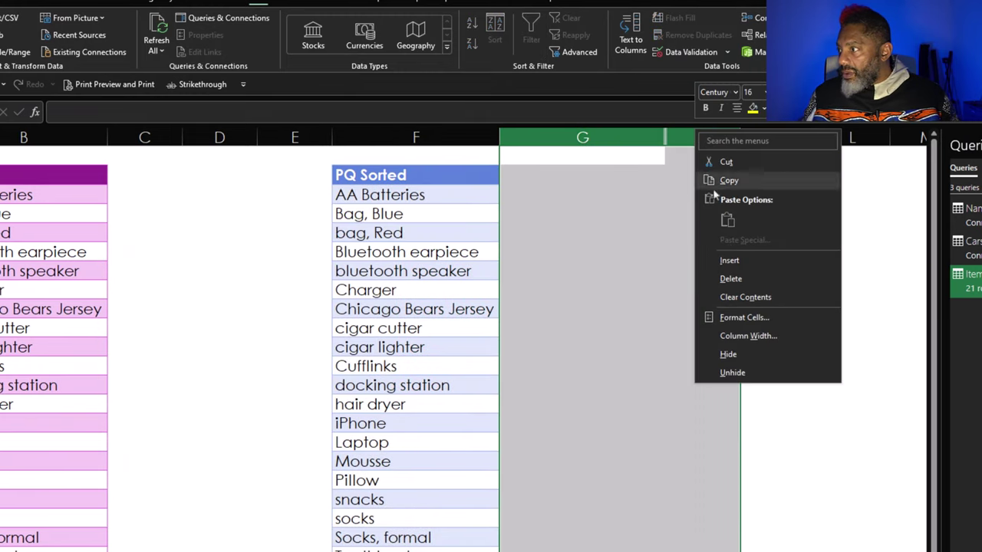
pyautogui.click(729, 372)
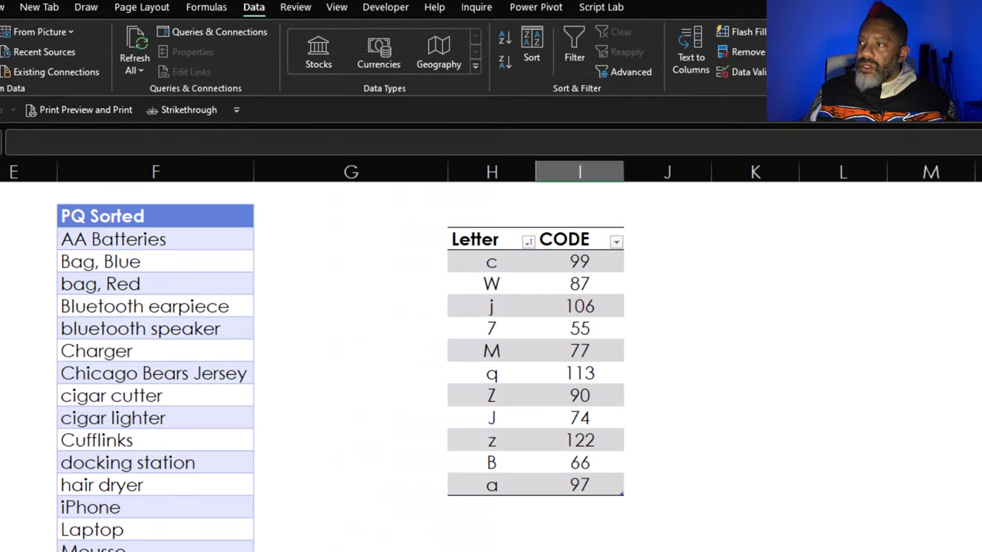
# Inspect the CODE formula for the first letter and sort the table by its Letter column in ascending order.
pyautogui.click(469, 261)
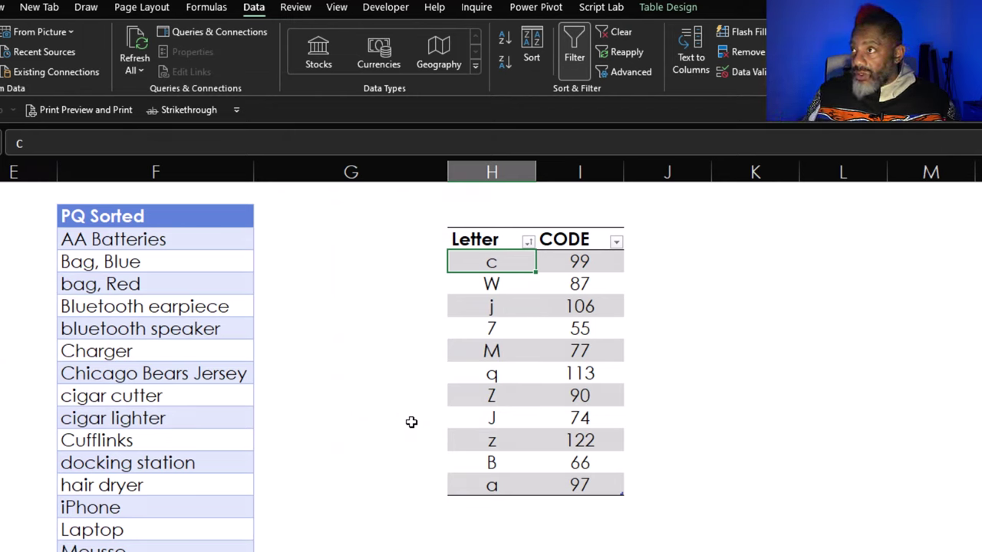
pyautogui.click(580, 261)
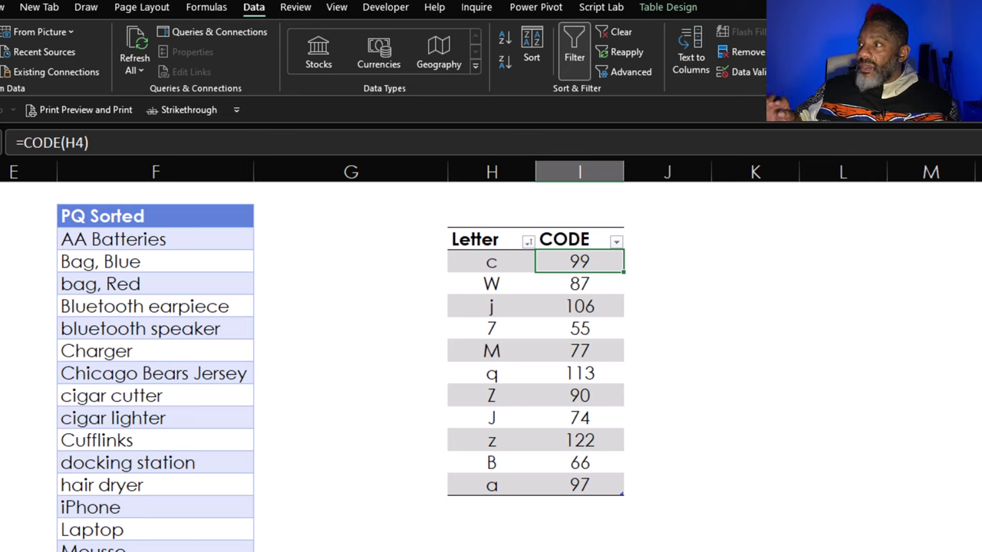
pyautogui.click(467, 283)
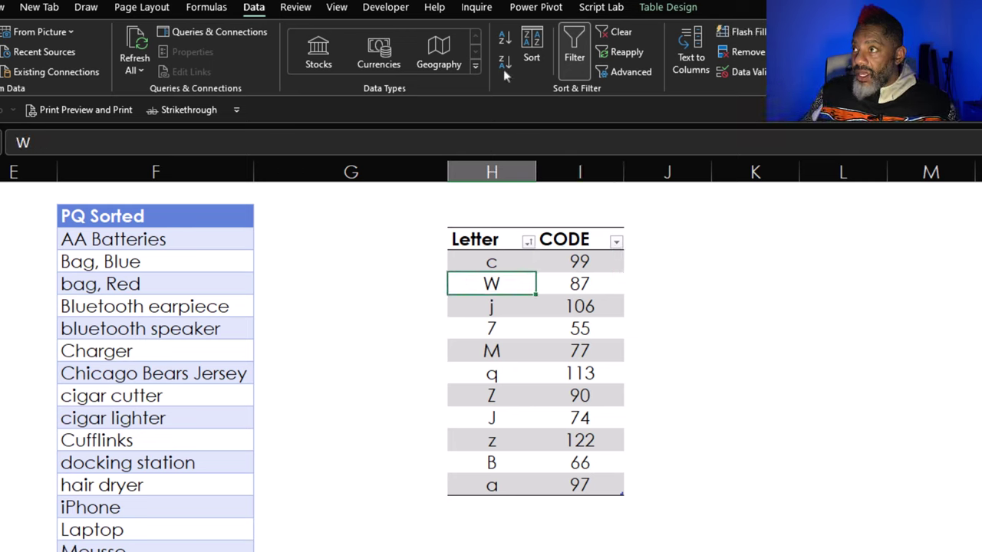
pyautogui.click(504, 39)
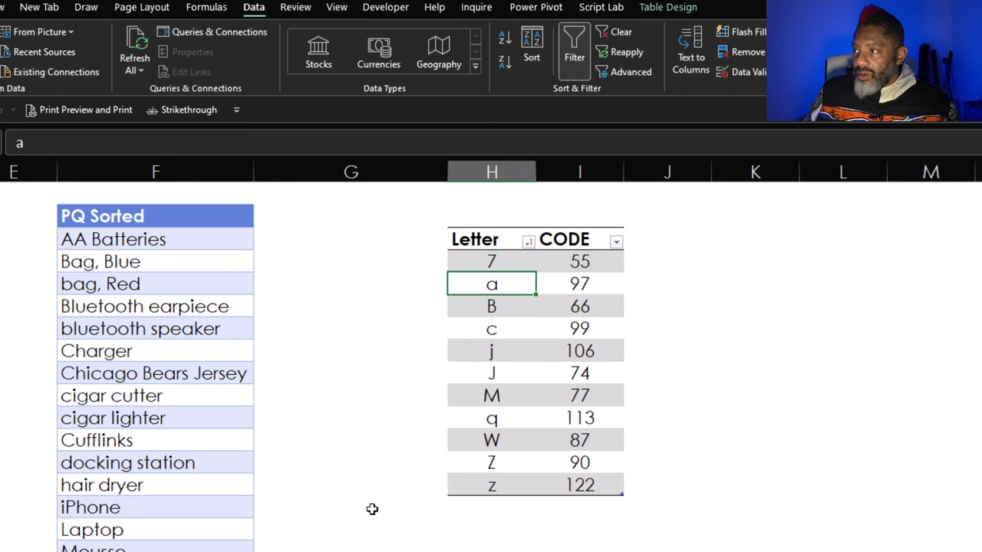
# Sort the letter table by its CODE column in ascending order.
pyautogui.click(585, 303)
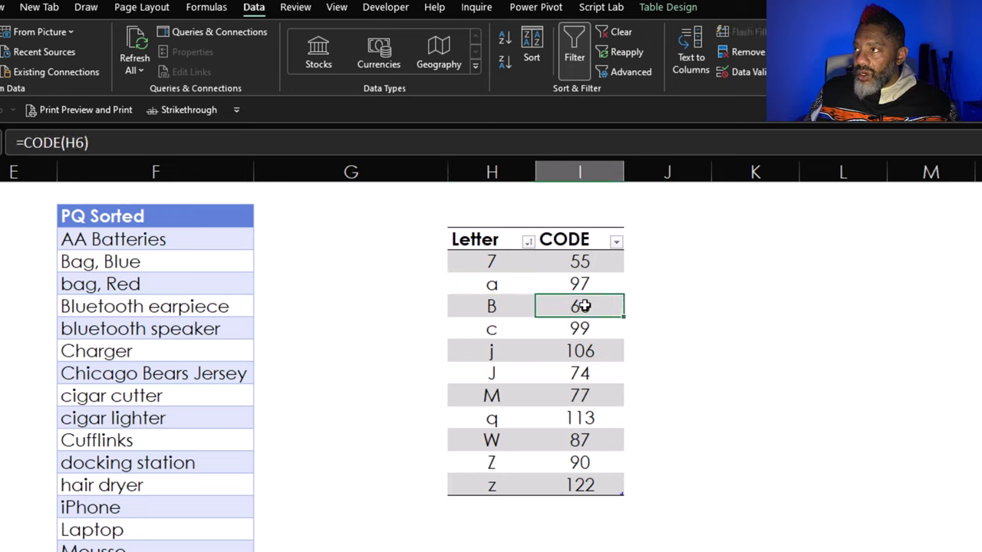
pyautogui.click(504, 38)
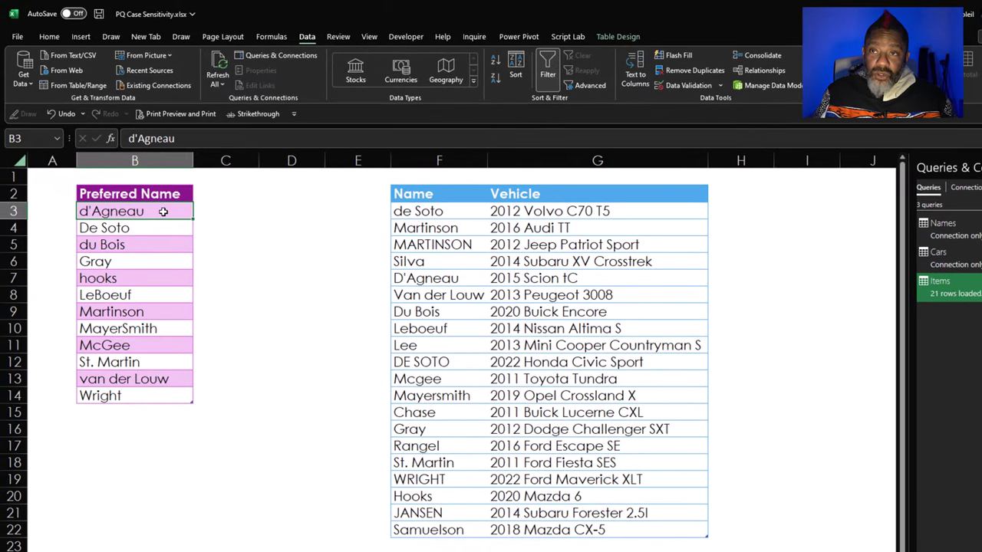
# Start a merge of the workbook queries with Names as the first table and Cars as the second.
pyautogui.click(29, 86)
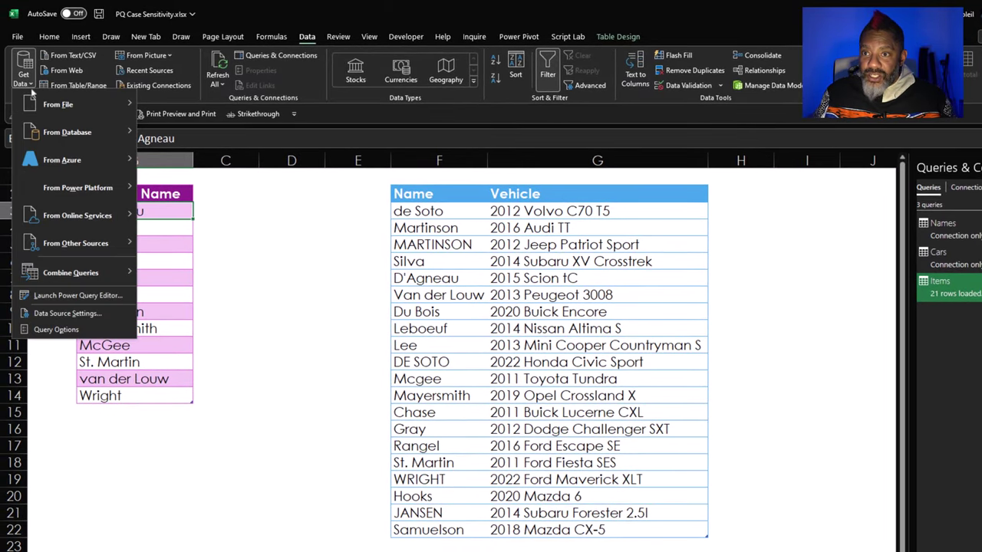
pyautogui.moveTo(61, 279)
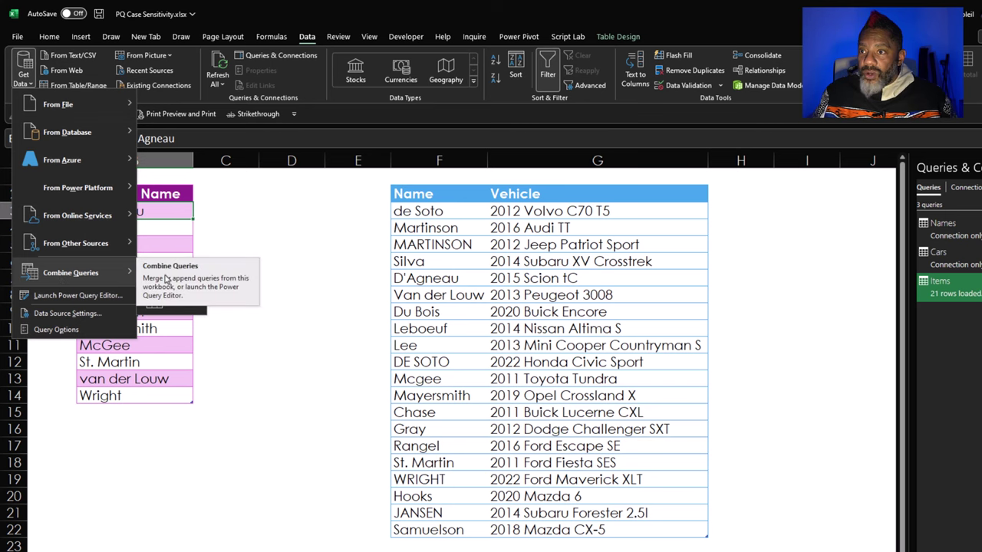
pyautogui.click(172, 279)
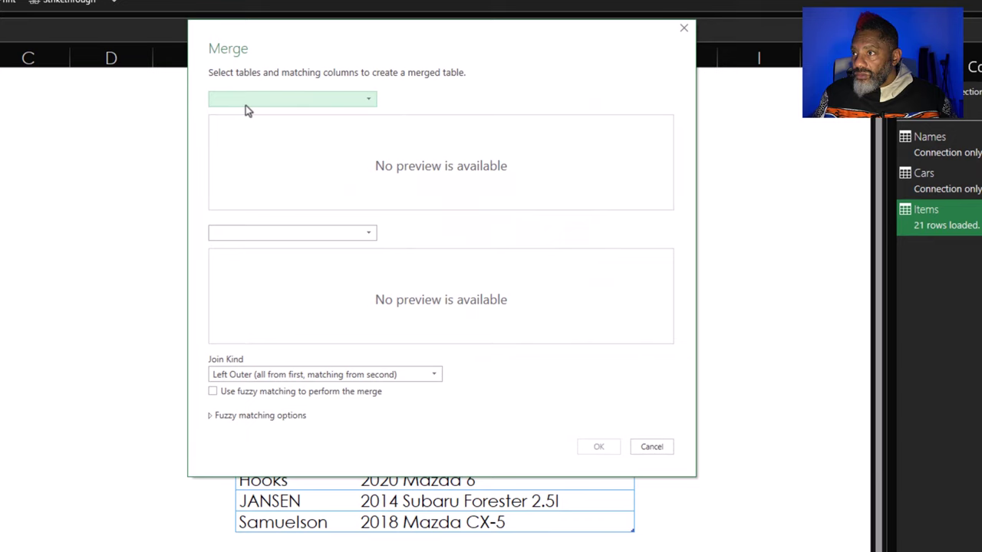
pyautogui.click(398, 197)
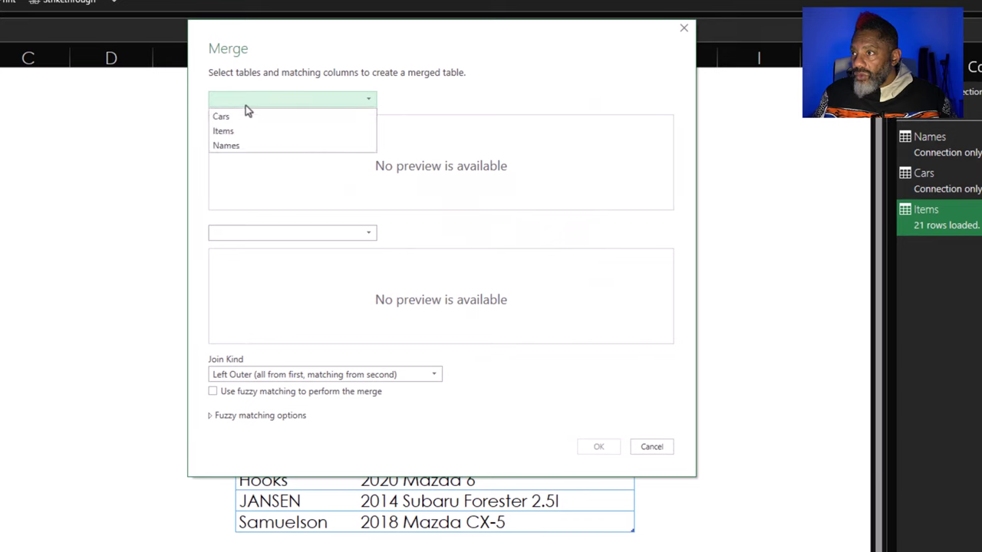
pyautogui.click(240, 146)
pyautogui.click(252, 234)
pyautogui.click(253, 249)
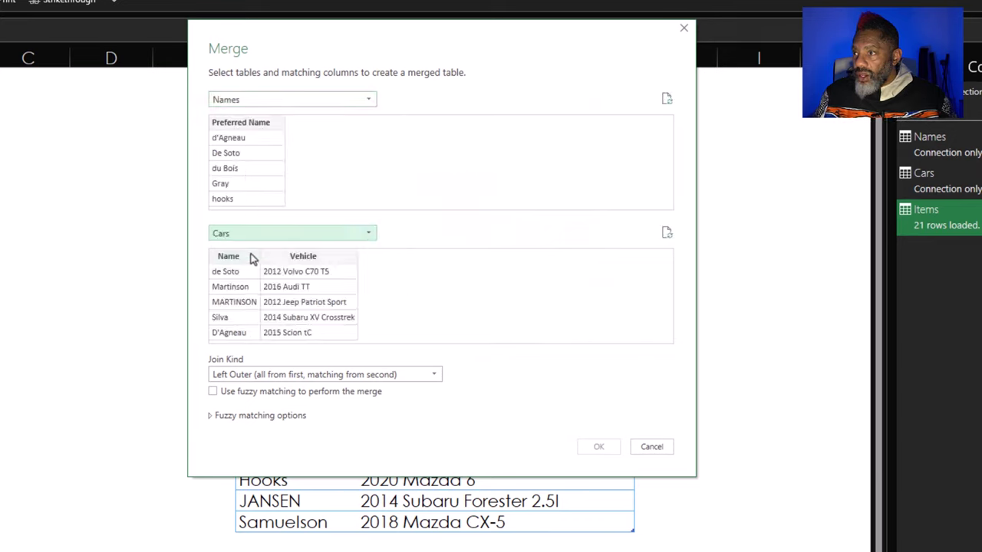
# Set the join kind to Full Outer, match Preferred Name in Names with Name in Cars, and create the merged query.
pyautogui.click(328, 376)
pyautogui.click(329, 422)
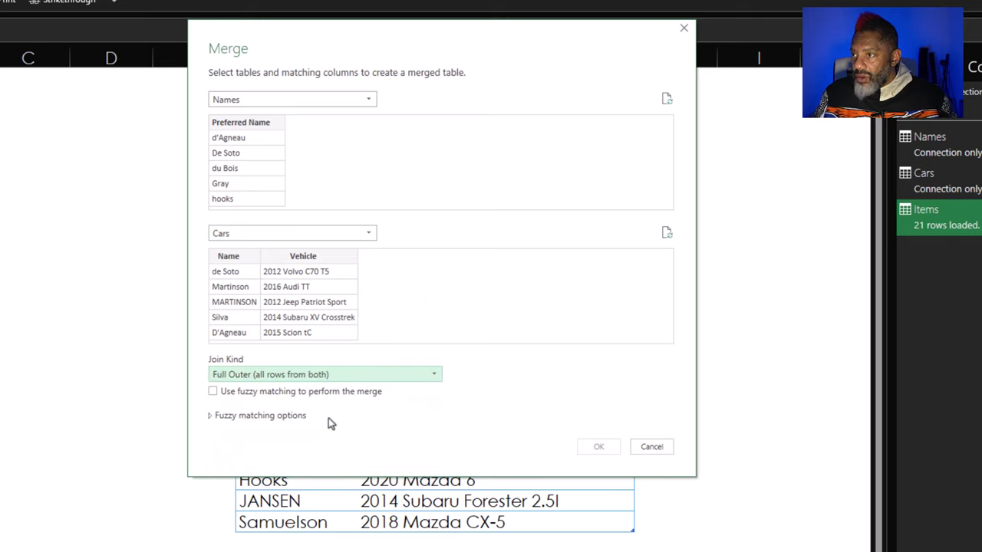
pyautogui.click(227, 258)
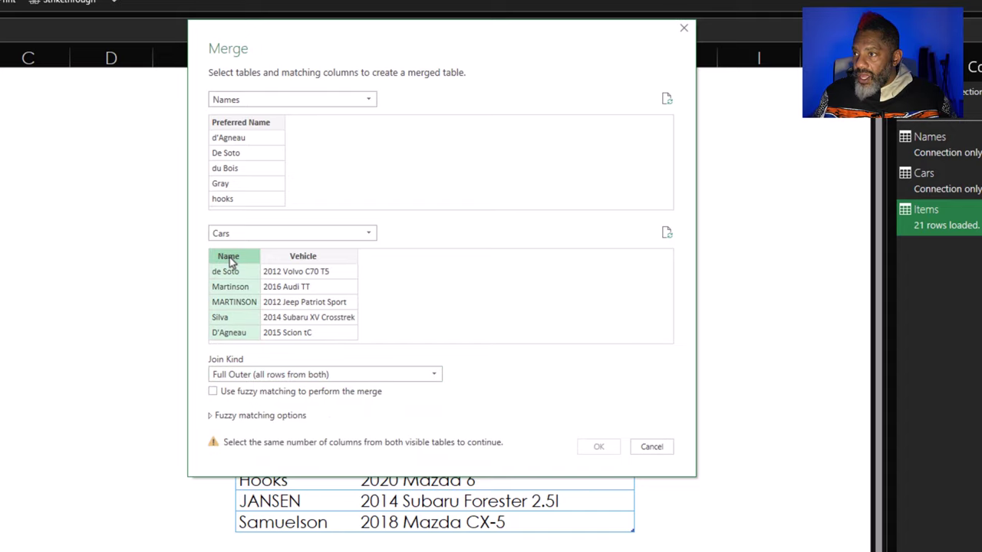
pyautogui.click(248, 123)
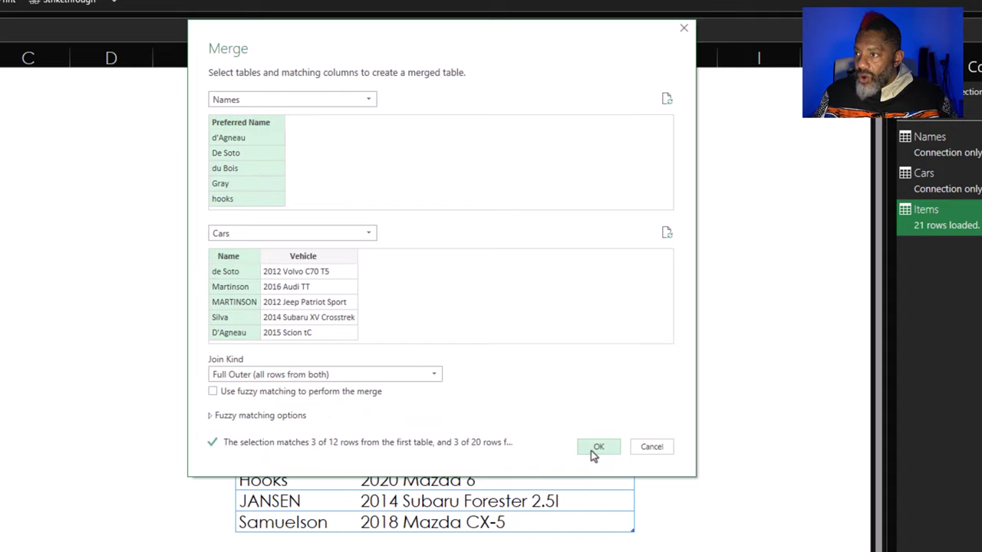
pyautogui.click(591, 446)
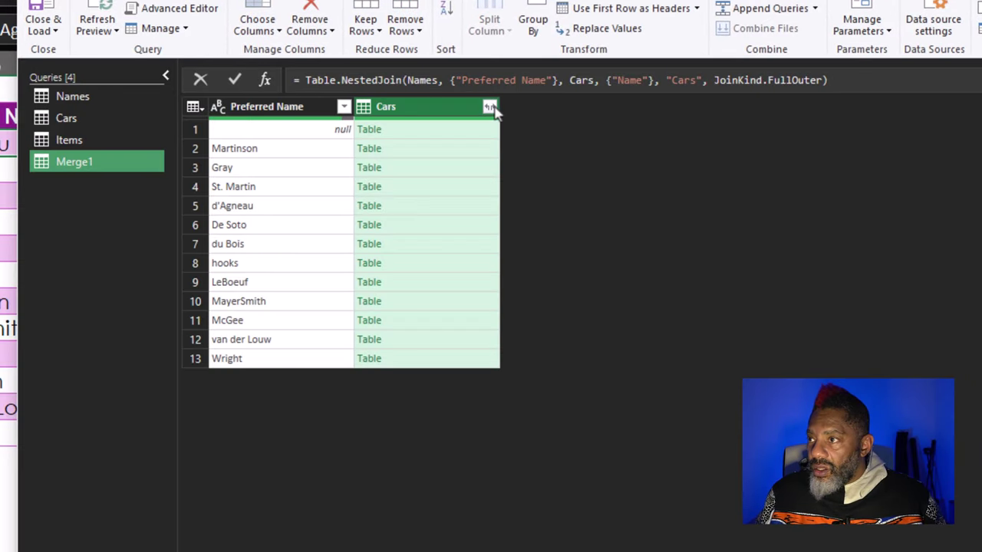
# Expand the Cars column into Name and Vehicle without the original column name as prefix, and check the matched rows.
pyautogui.click(490, 106)
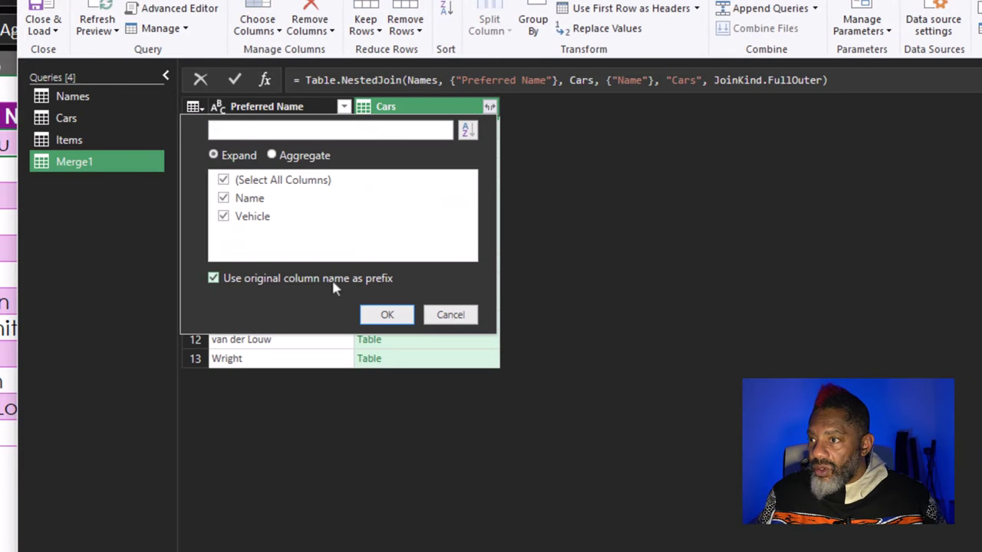
pyautogui.click(337, 279)
pyautogui.click(379, 315)
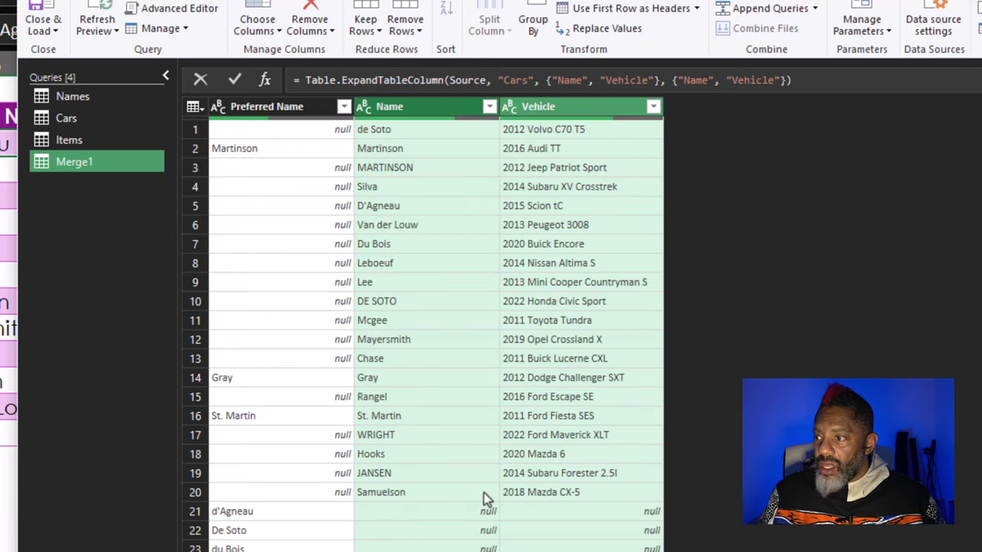
pyautogui.hotkey('ctrl', 'shift', '=')
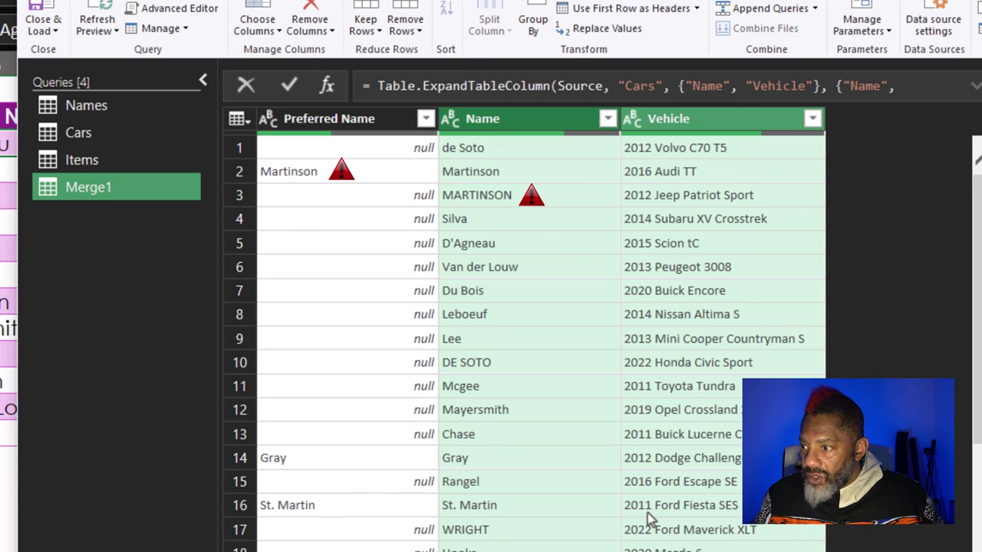
pyautogui.scroll(-3, 637, 502)
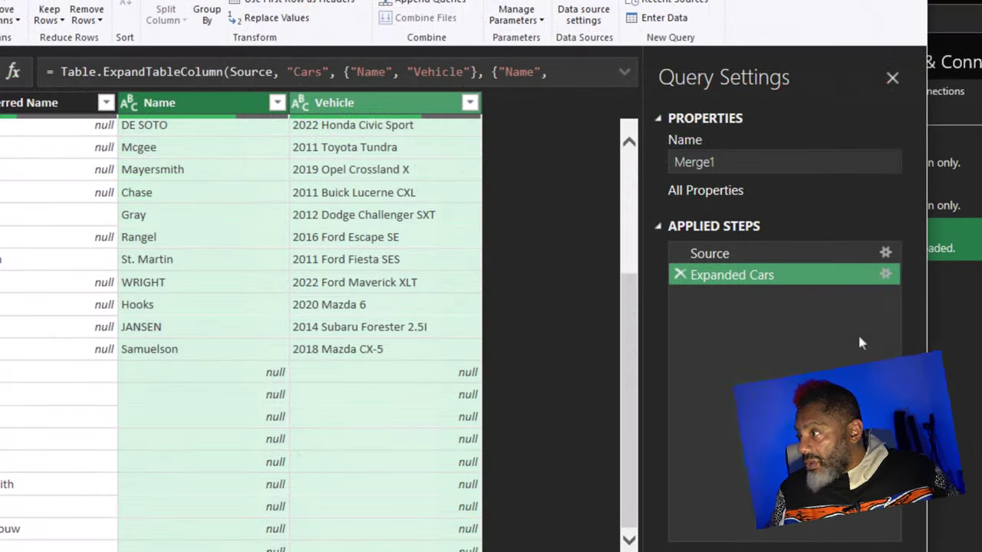
# Edit the Source step of Merge1 to use fuzzy matching, review the fuzzy matching options, and apply the merge.
pyautogui.click(886, 253)
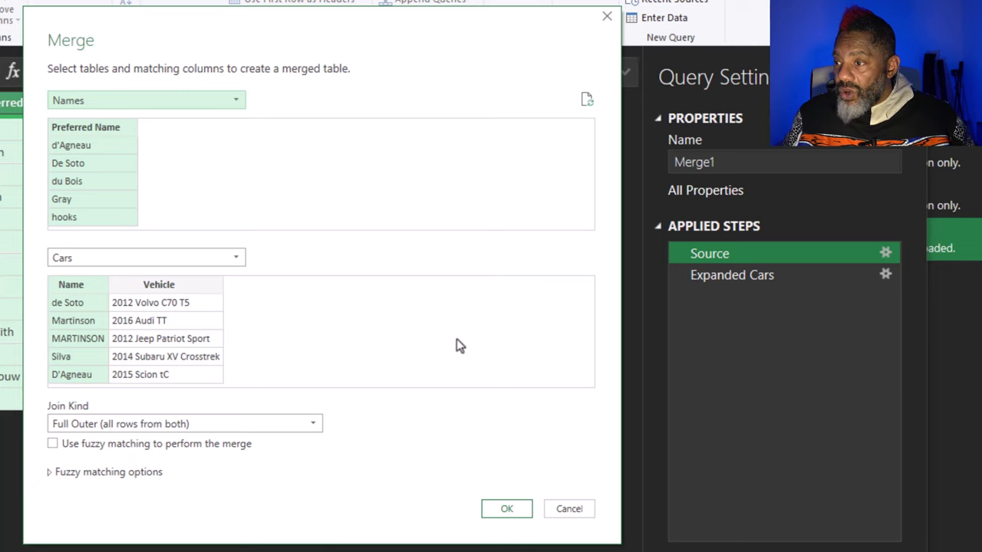
pyautogui.click(53, 444)
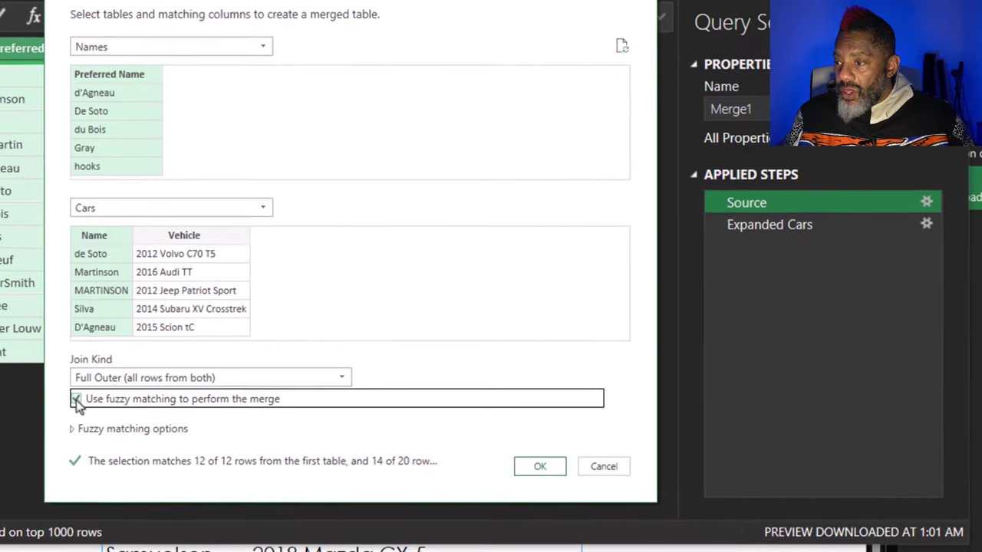
pyautogui.click(96, 415)
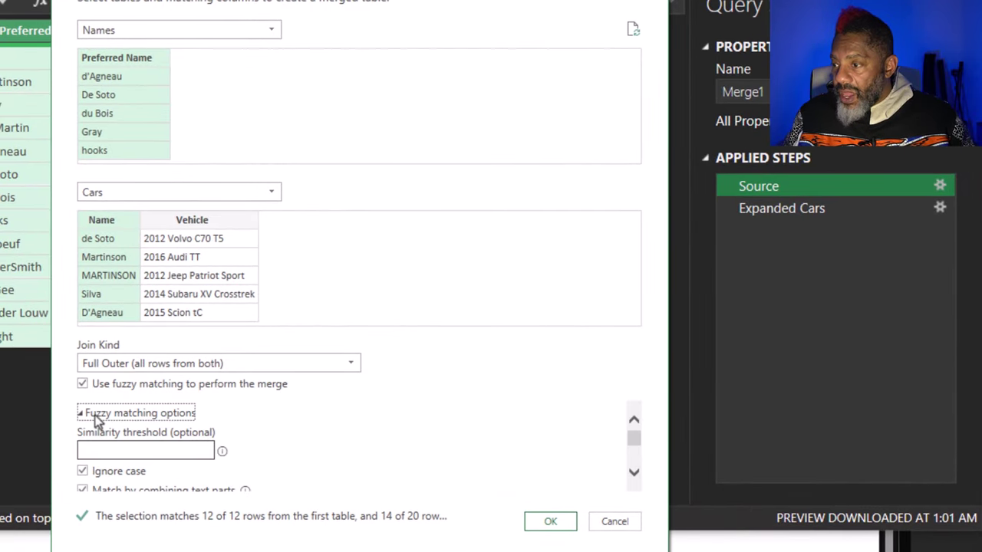
pyautogui.scroll(-3, 277, 449)
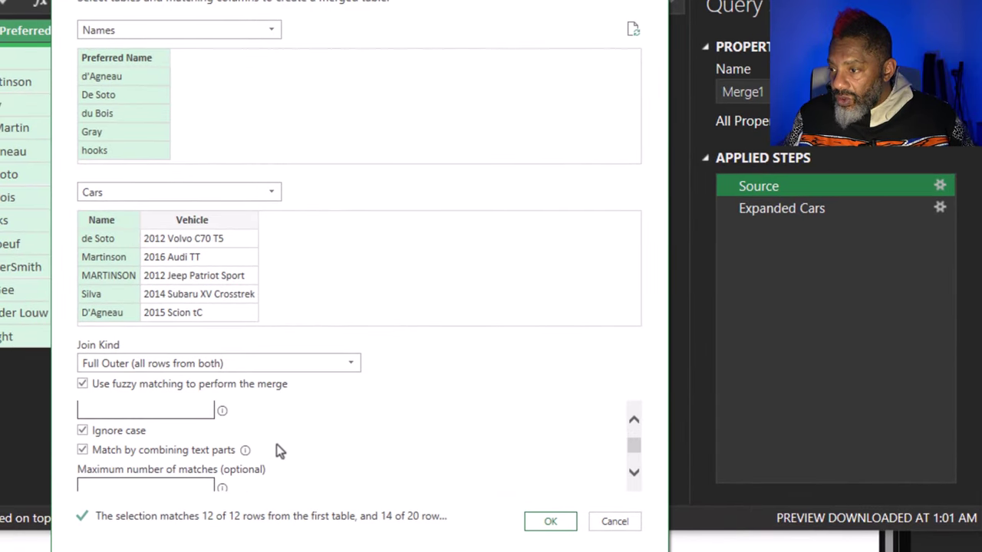
pyautogui.scroll(1, 83, 424)
pyautogui.click(88, 423)
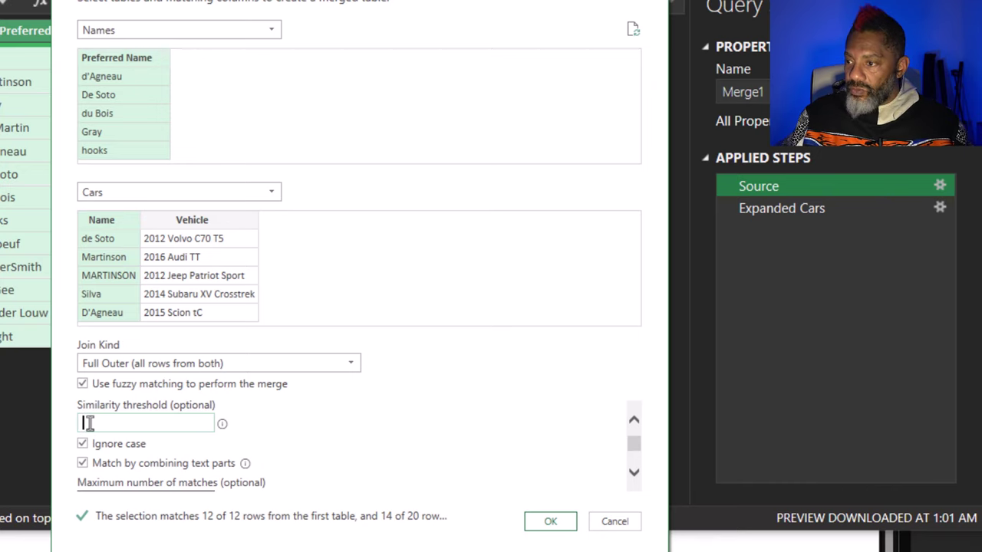
pyautogui.click(547, 522)
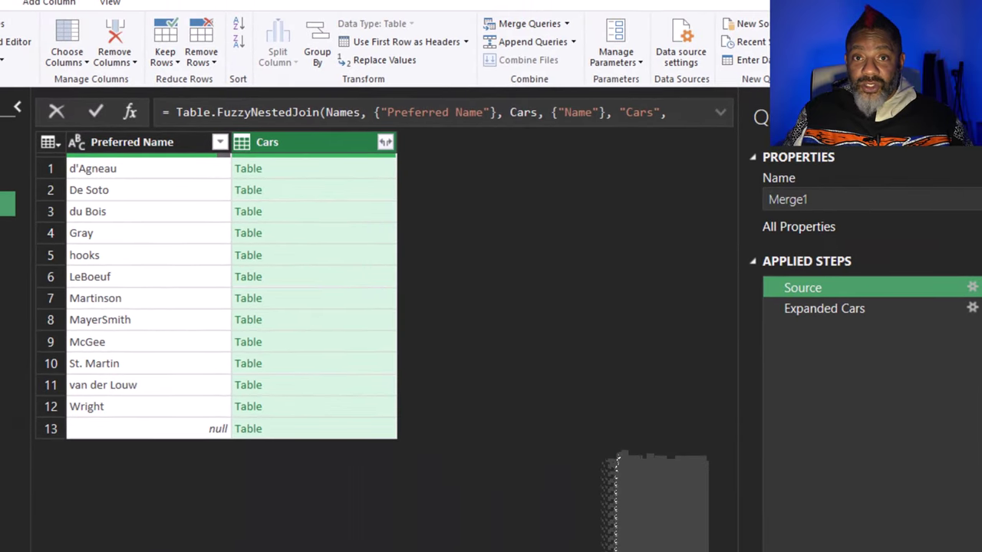
# Expand Cars into Name and Vehicle as a step inserted after Source, and delete the old Expanded Cars step.
pyautogui.click(385, 144)
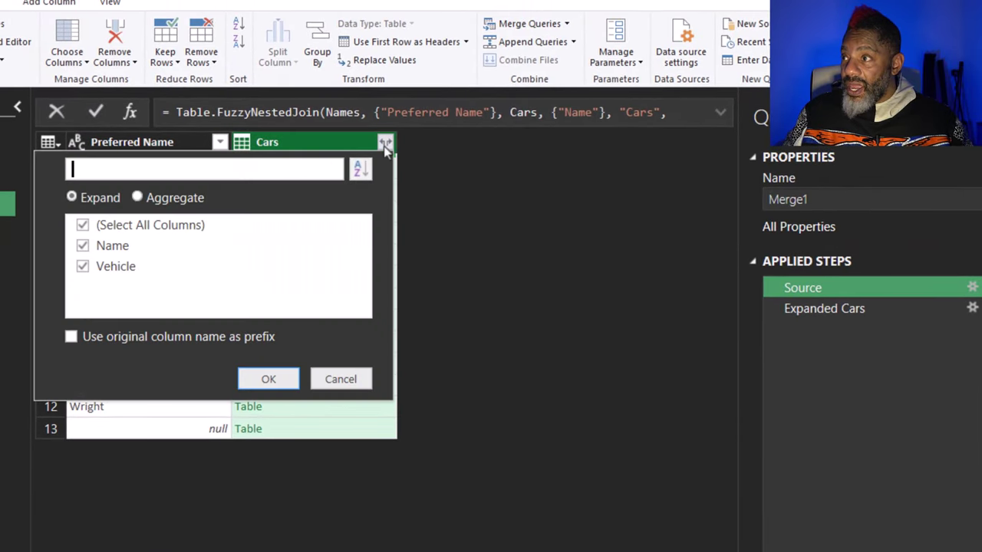
pyautogui.click(268, 382)
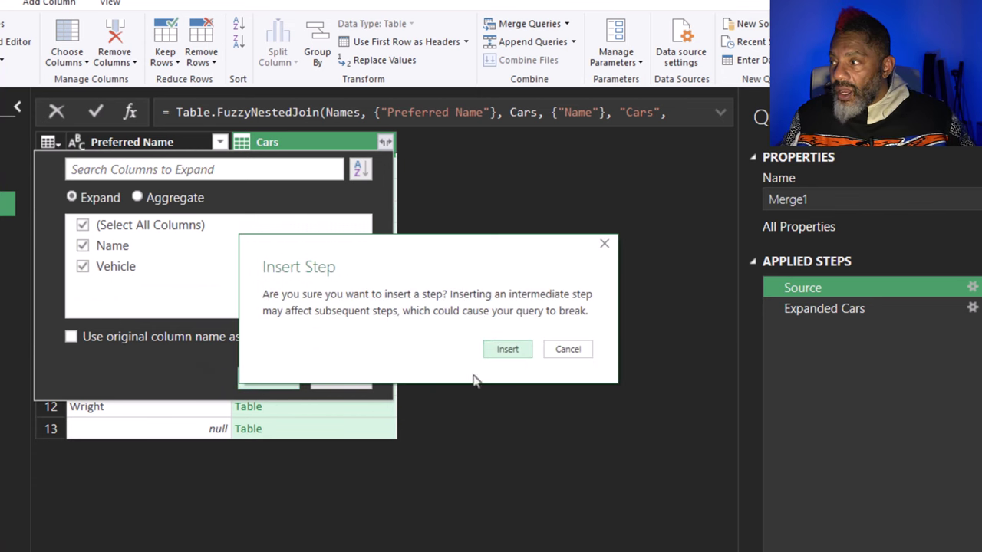
pyautogui.click(503, 349)
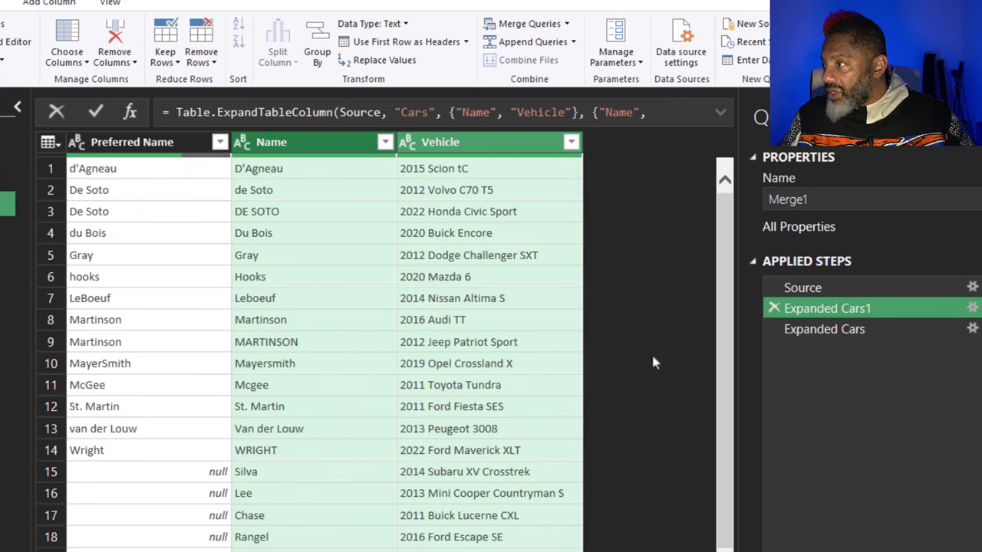
pyautogui.click(773, 329)
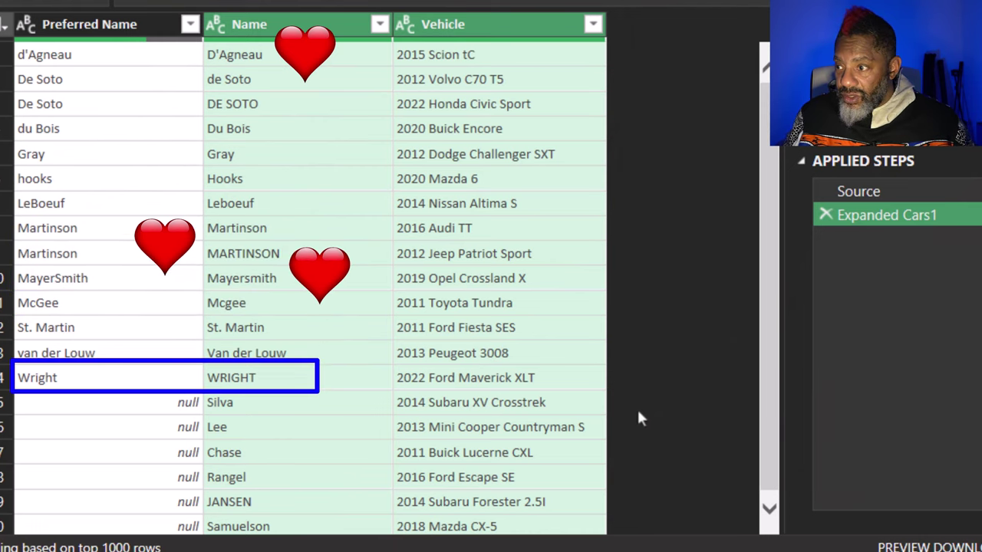
pyautogui.scroll(-1, 639, 414)
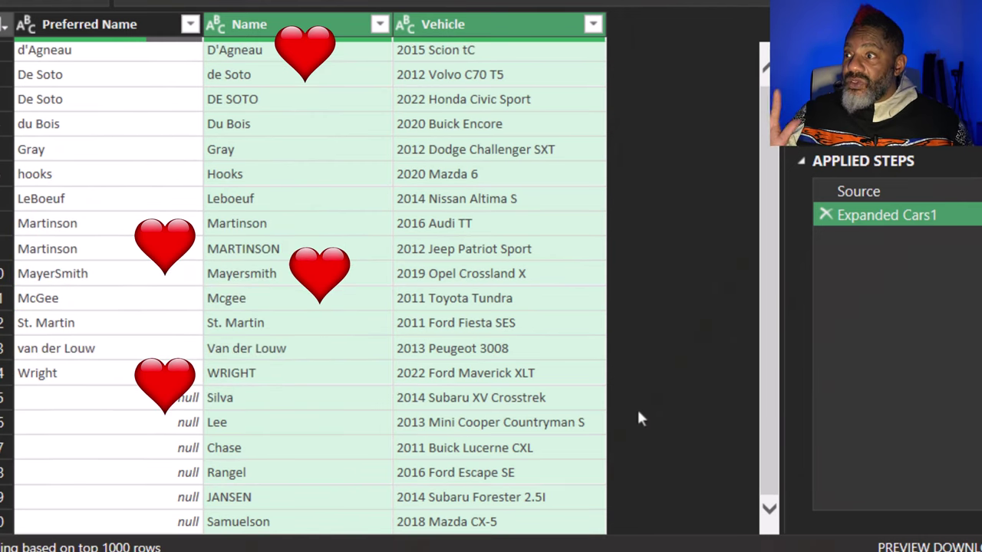